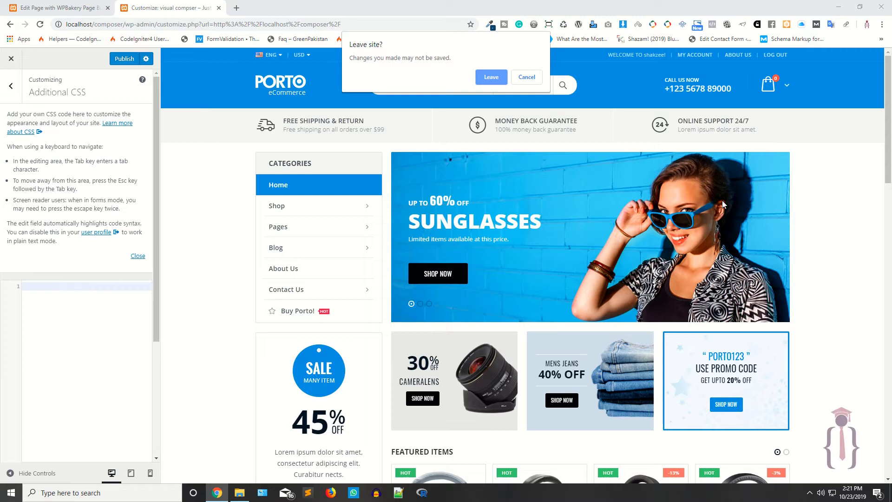
# - Stay in the Customizer, then trim the address to the site root localhost/composer and load it
pyautogui.click(527, 77)
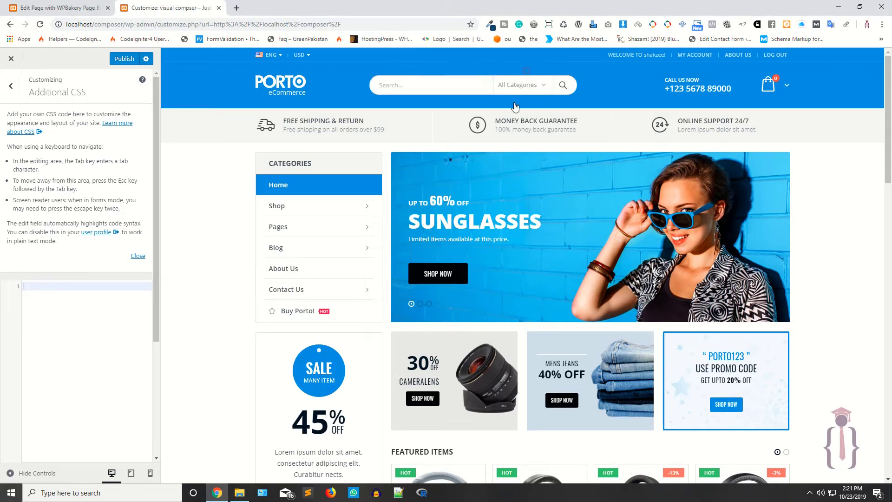
pyautogui.click(235, 8)
pyautogui.click(153, 8)
pyautogui.moveTo(123, 24); pyautogui.dragTo(3, 5)
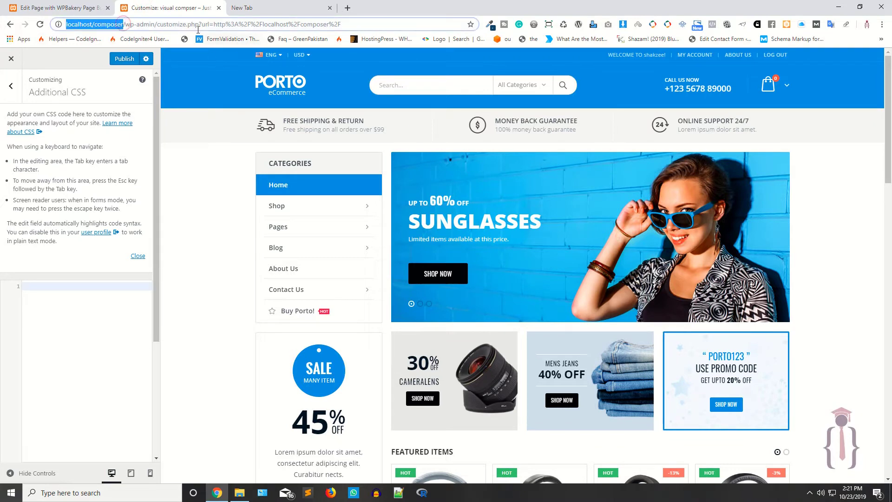
pyautogui.hotkey('shift', 'End')
pyautogui.press('Delete')
pyautogui.press('Return')
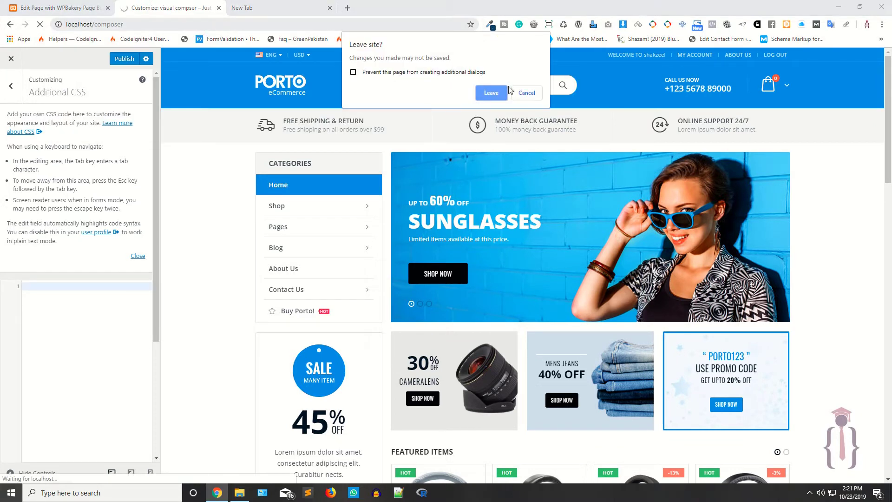
# - Confirm leaving the Customizer so the Porto shop home page loads, and close the empty tab
pyautogui.click(504, 92)
pyautogui.click(275, 9)
pyautogui.click(330, 7)
pyautogui.scroll(-2, 371, 380)
pyautogui.scroll(-3, 370, 380)
pyautogui.scroll(-3, 371, 380)
pyautogui.scroll(-3, 371, 380)
pyautogui.scroll(-1, 370, 382)
pyautogui.scroll(3, 371, 382)
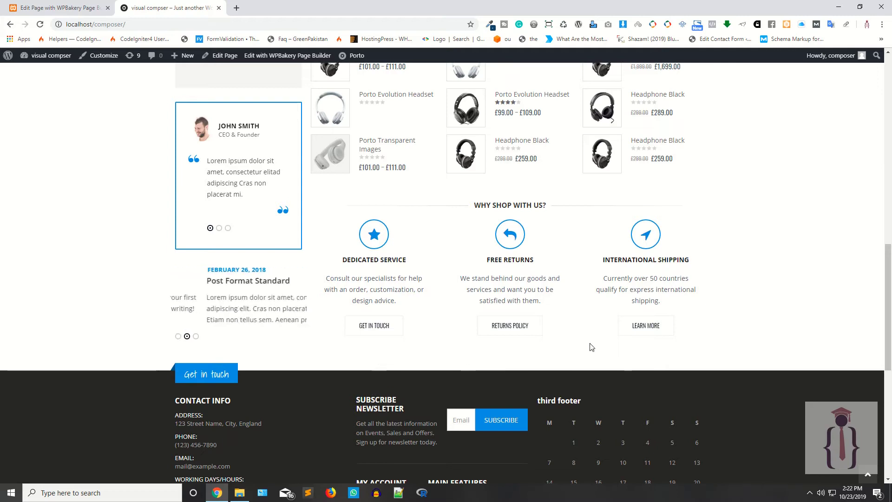
pyautogui.scroll(5, 590, 340)
pyautogui.scroll(4, 360, 318)
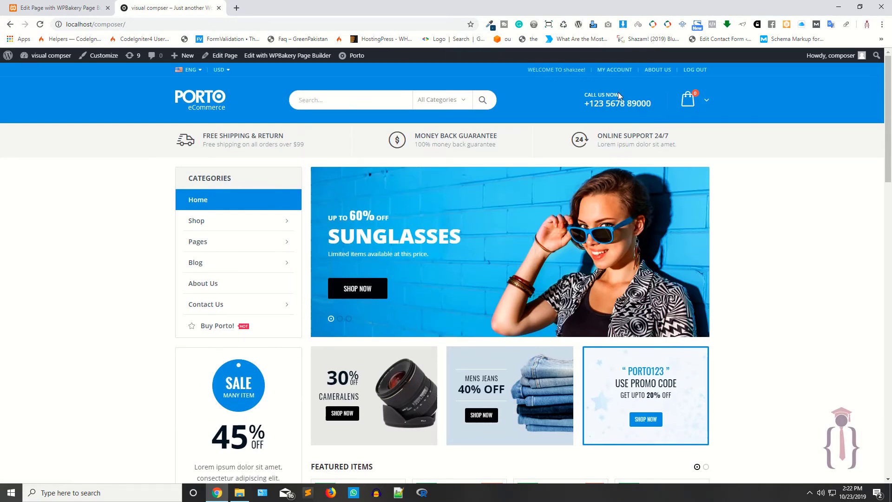
# - Go to the About Us page from the home page's top bar
pyautogui.click(657, 69)
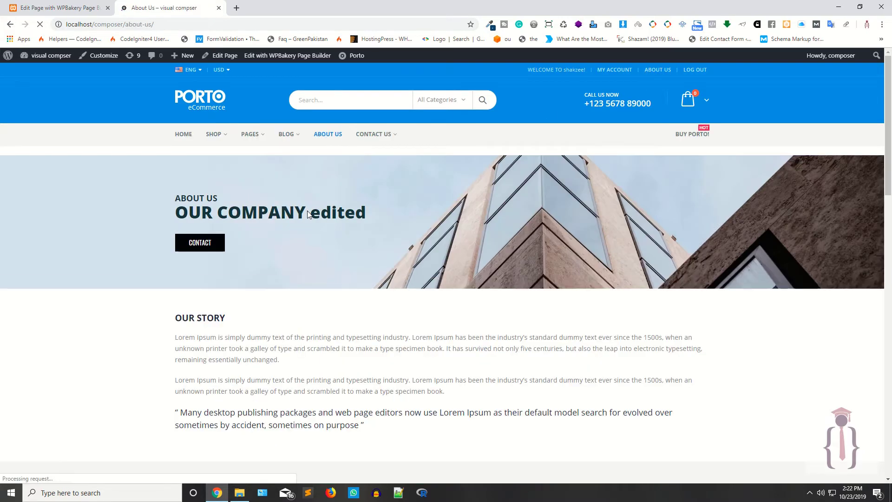
pyautogui.scroll(-3, 308, 220)
pyautogui.scroll(-3, 309, 222)
pyautogui.scroll(3, 308, 223)
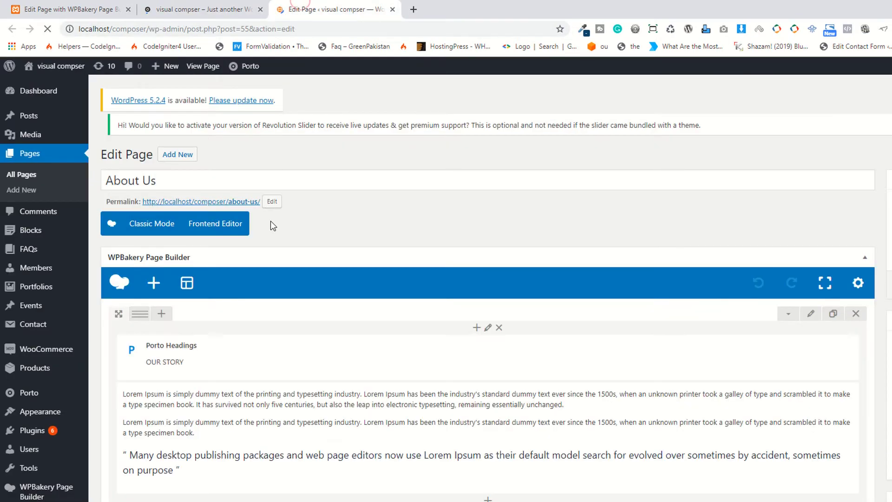
pyautogui.scroll(-1, 213, 230)
# - Browse the About Us page in the Frontend Editor, then reload the backend Edit Page screen
pyautogui.click(215, 173)
pyautogui.click(209, 9)
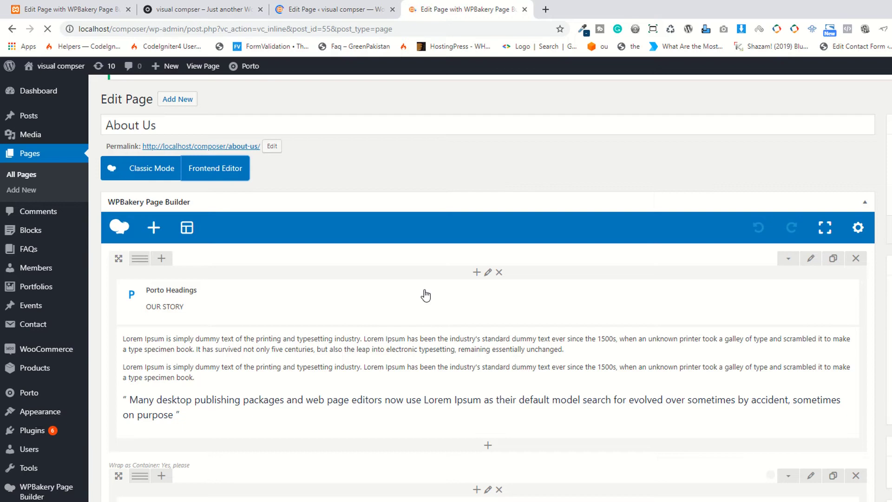
pyautogui.scroll(-1, 423, 295)
pyautogui.scroll(-2, 447, 334)
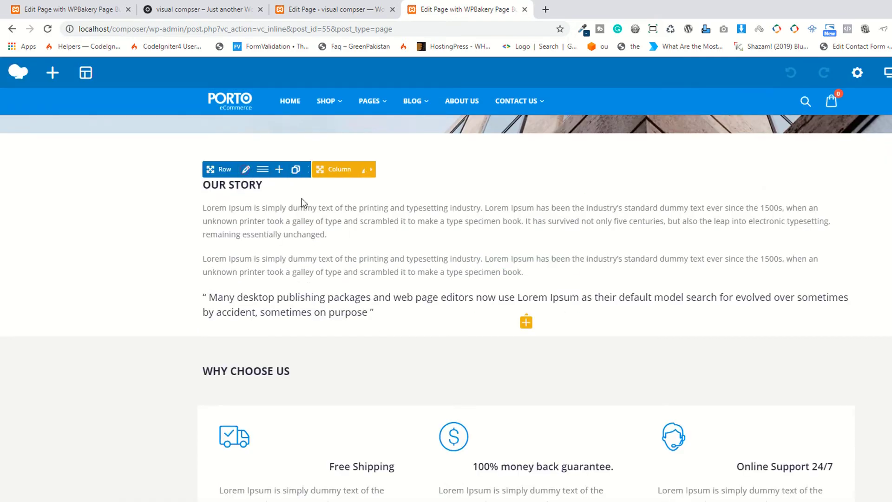
pyautogui.moveTo(312, 169)
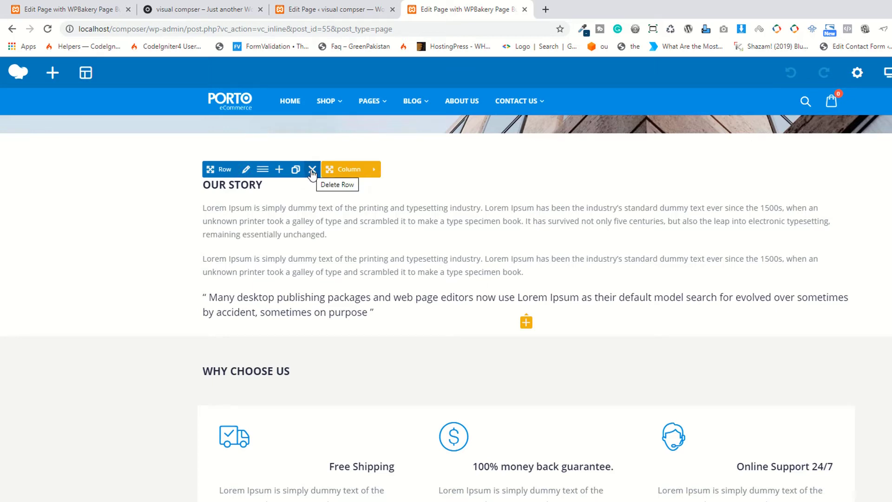
pyautogui.scroll(-3, 298, 199)
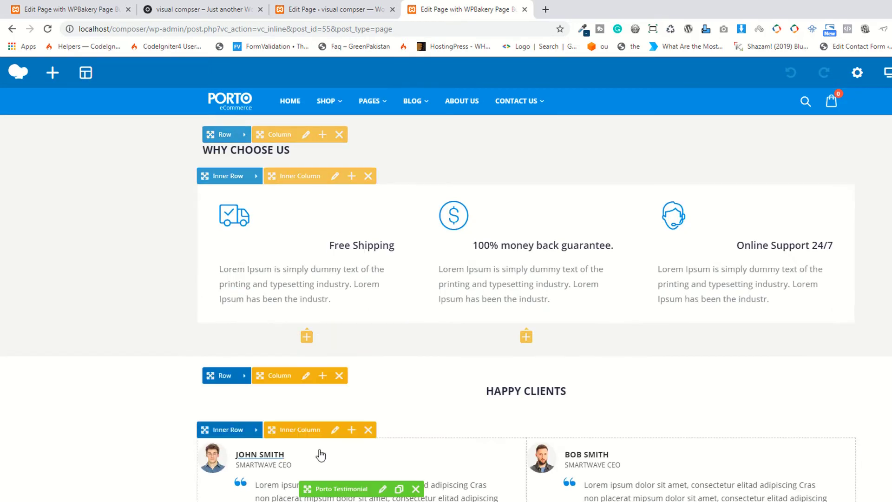
pyautogui.scroll(-5, 284, 484)
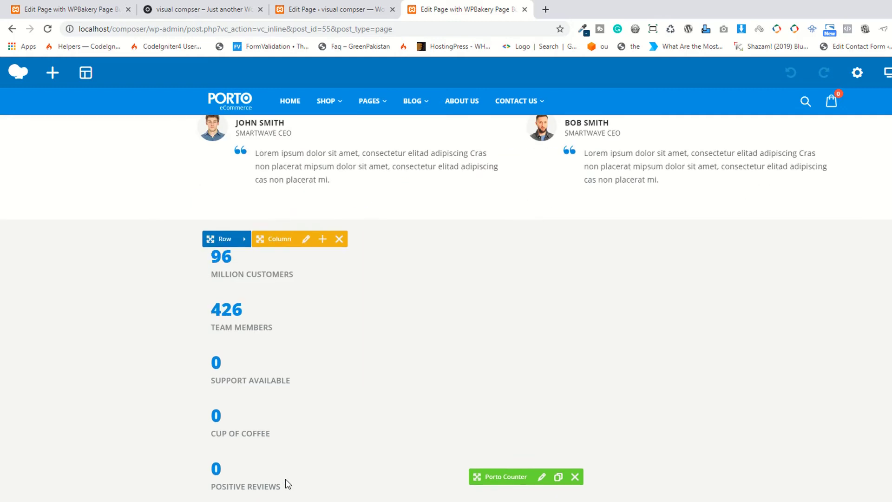
pyautogui.scroll(10, 285, 481)
pyautogui.press('F5')
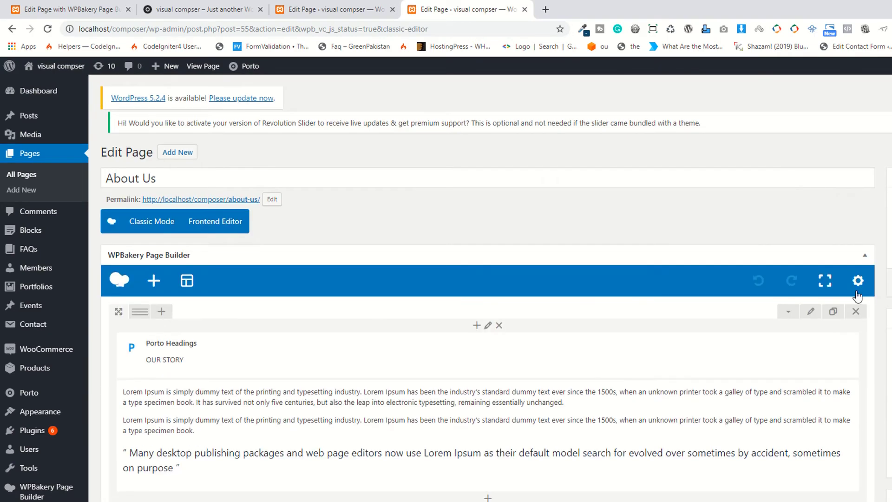
# - Delete the Our Story, Happy Clients and counters rows, leaving Why Choose Us, and preview the page
pyautogui.click(856, 318)
pyautogui.scroll(-2, 353, 349)
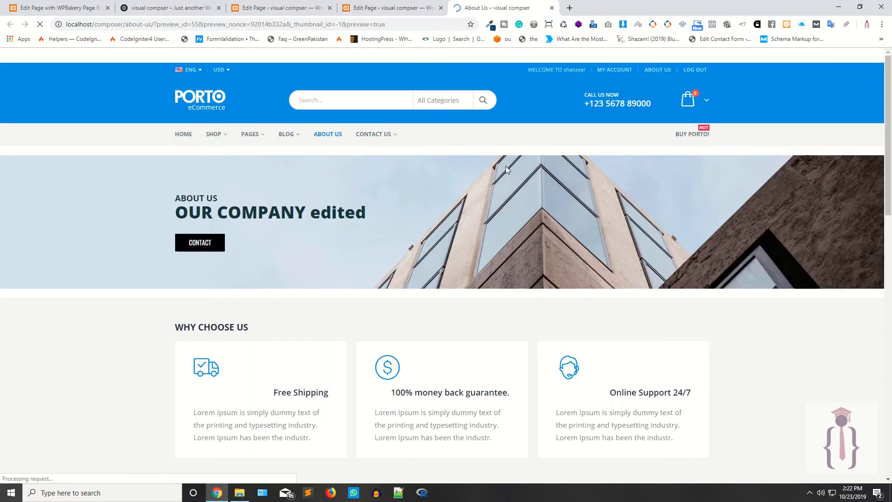
pyautogui.scroll(-5, 505, 170)
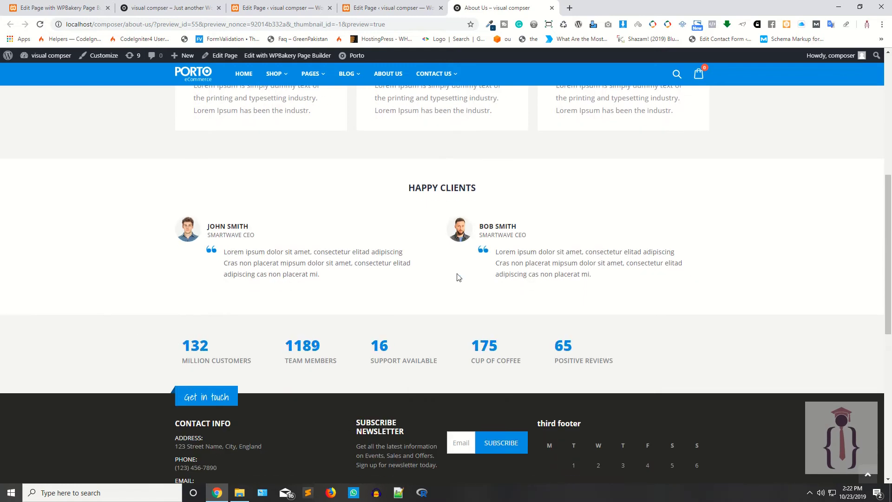
pyautogui.scroll(-1, 446, 288)
pyautogui.click(356, 6)
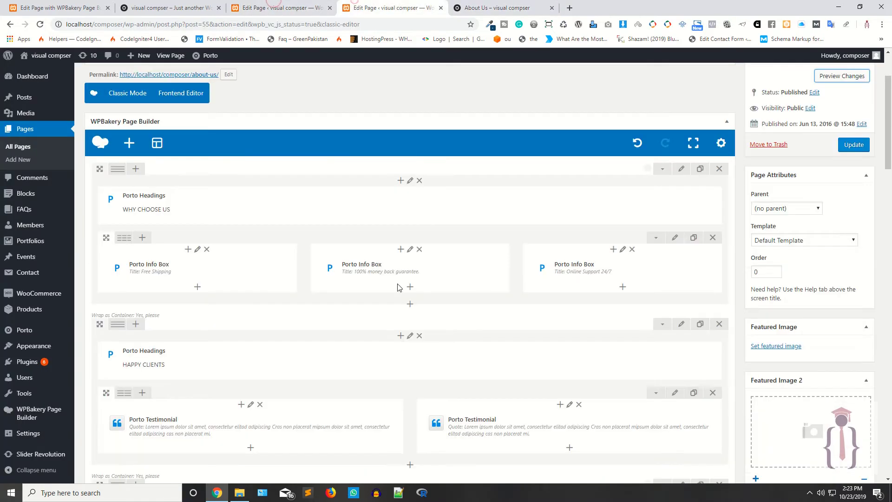
pyautogui.scroll(-2, 825, 199)
pyautogui.click(723, 206)
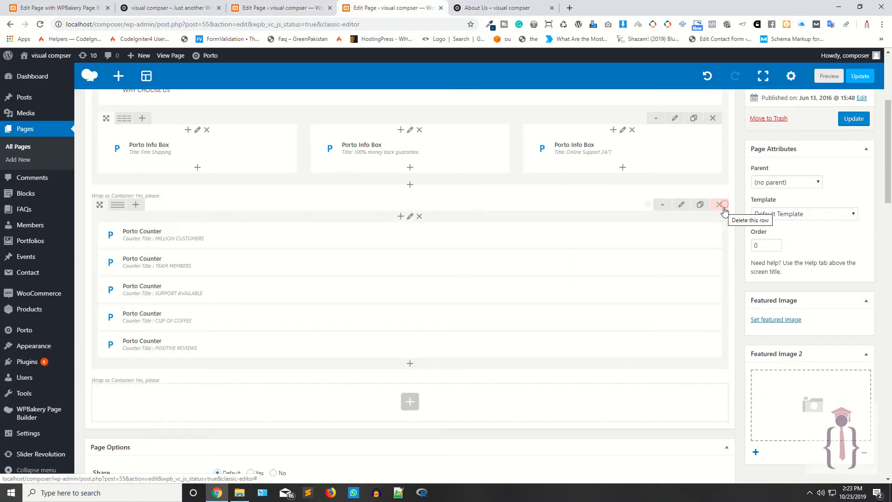
pyautogui.click(720, 204)
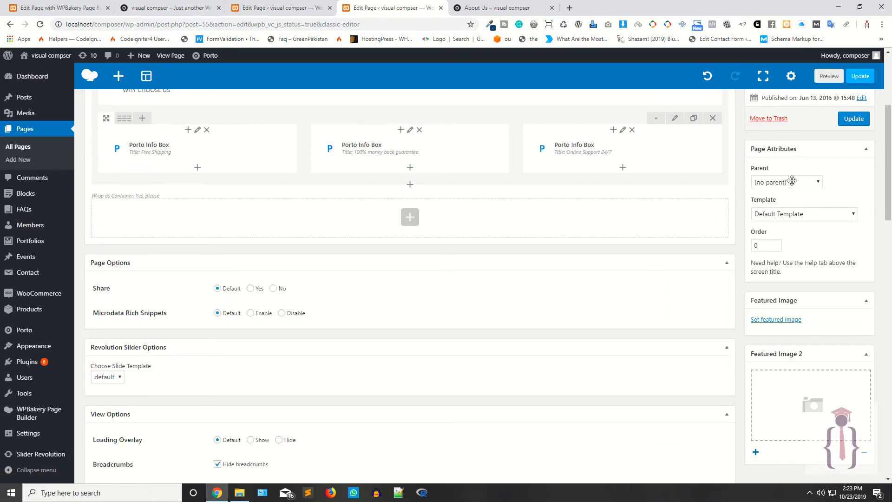
pyautogui.scroll(5, 733, 247)
pyautogui.click(827, 169)
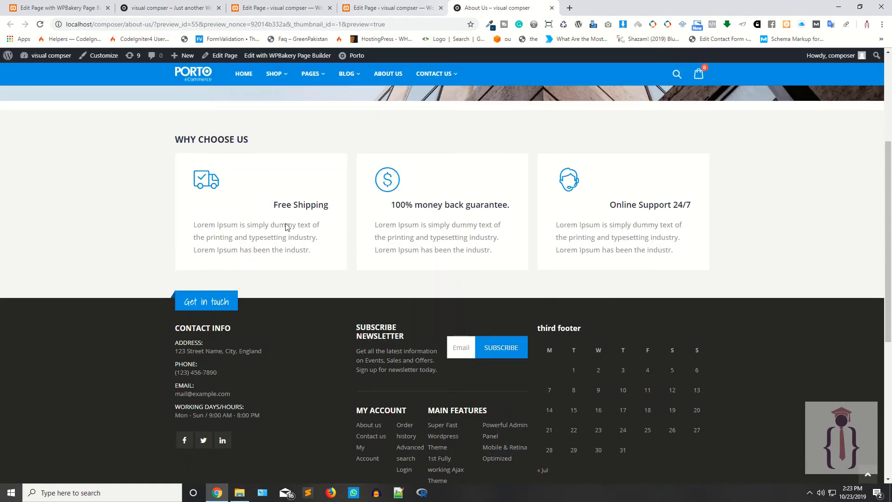
pyautogui.scroll(2, 256, 238)
pyautogui.moveTo(171, 281); pyautogui.dragTo(291, 282)
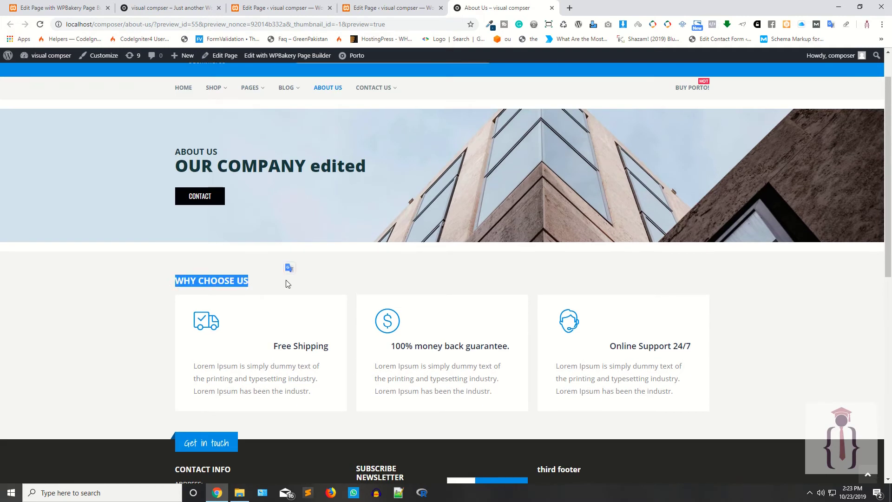
# - Select the About Us page's raw Why Choose Us shortcode and compare the Home and About Us previews
pyautogui.click(446, 4)
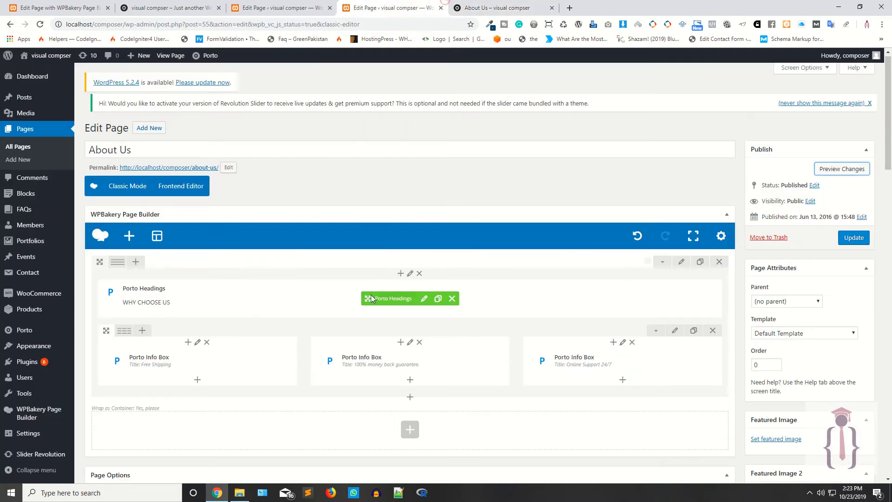
pyautogui.click(128, 186)
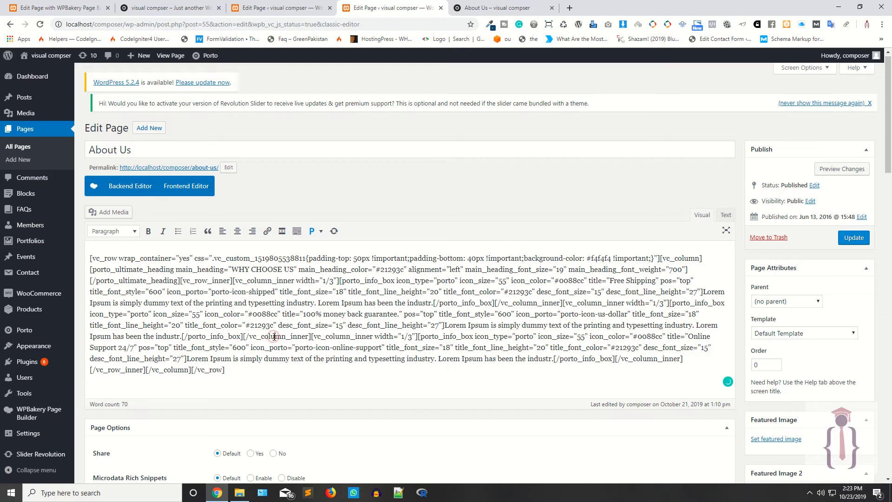
pyautogui.hotkey('ctrl', 'a')
pyautogui.hotkey('ctrl', 'c')
pyautogui.hotkey('ctrl', 'shift', 'Tab')
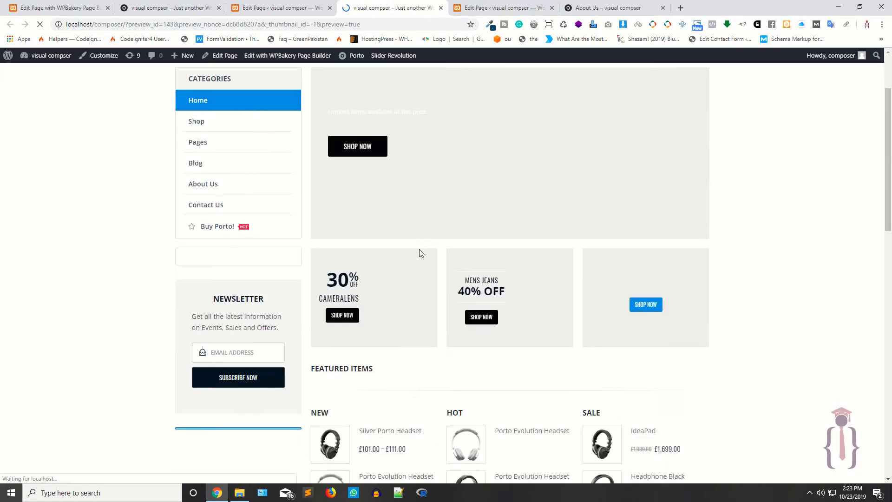
pyautogui.scroll(-1, 421, 253)
pyautogui.scroll(-1, 421, 253)
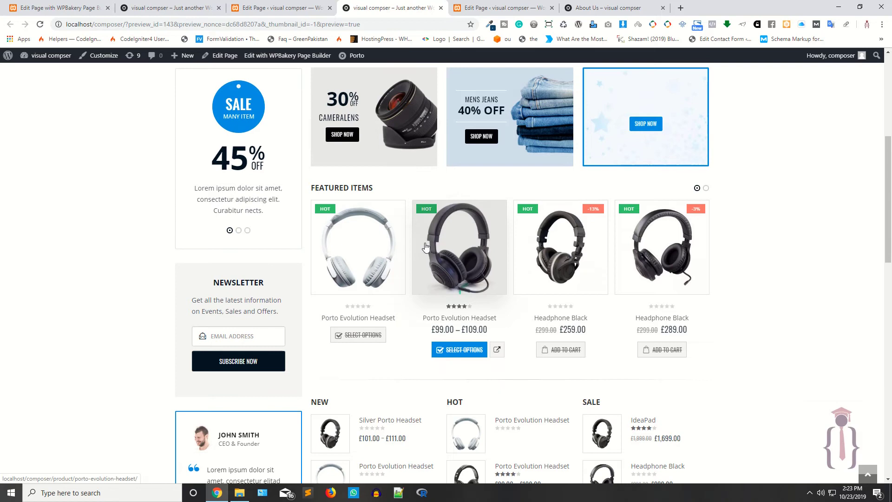
pyautogui.hotkey('ctrl', 'Tab')
pyautogui.hotkey('ctrl', 'Tab')
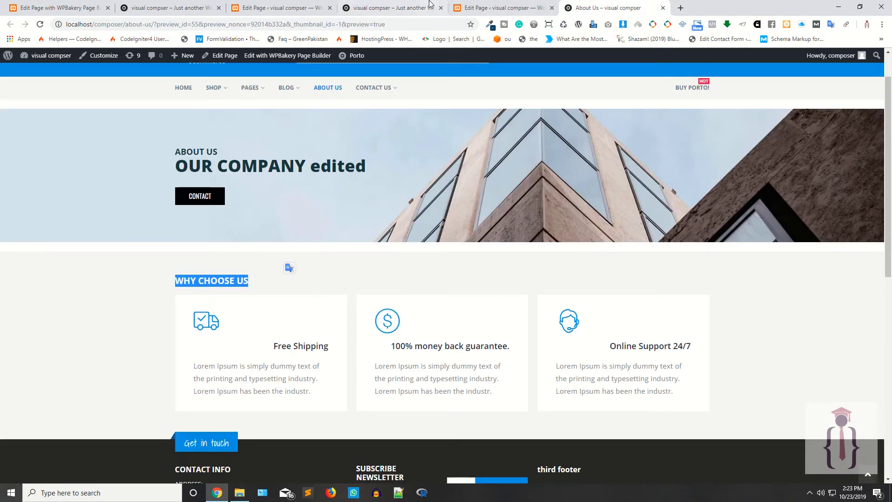
pyautogui.click(394, 8)
pyautogui.scroll(-5, 557, 300)
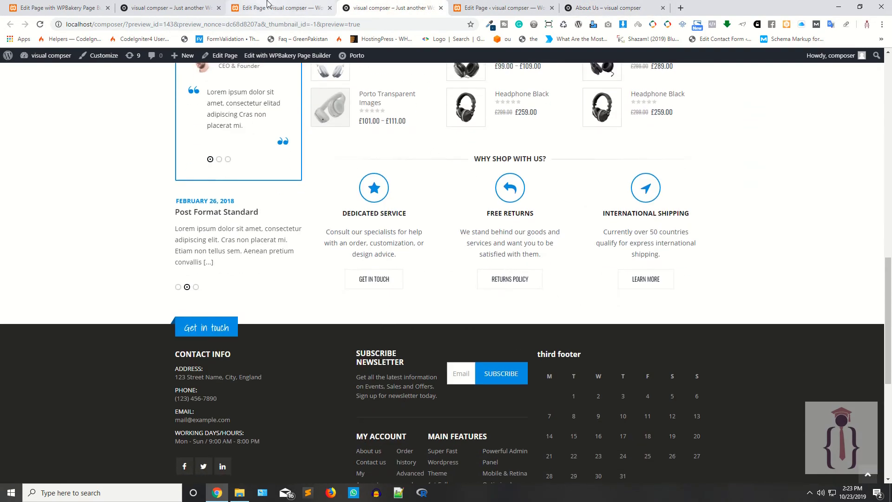
# - Paste the Why Choose Us shortcode on a new line after the Home page's last shortcode
pyautogui.click(282, 8)
pyautogui.scroll(-3, 315, 285)
pyautogui.scroll(-5, 315, 297)
pyautogui.scroll(-10, 316, 297)
pyautogui.scroll(-5, 315, 297)
pyautogui.scroll(5, 314, 300)
pyautogui.scroll(2, 314, 302)
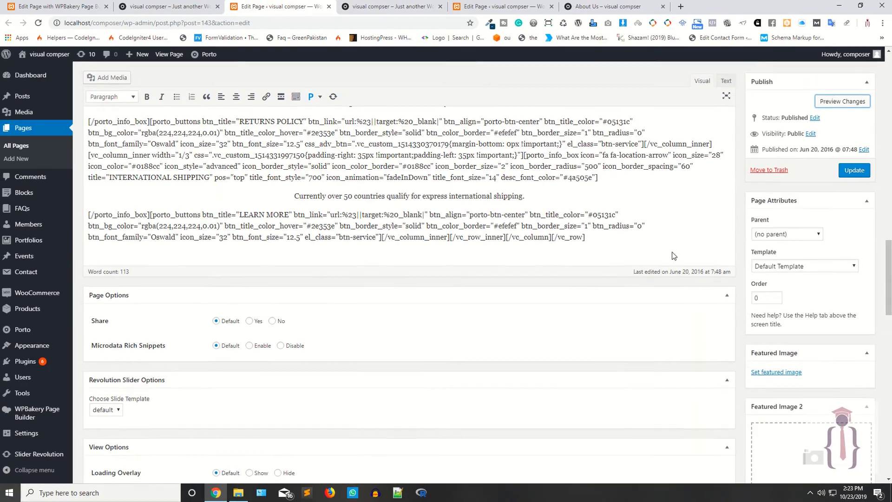
pyautogui.scroll(15, 615, 355)
pyautogui.scroll(-4, 432, 269)
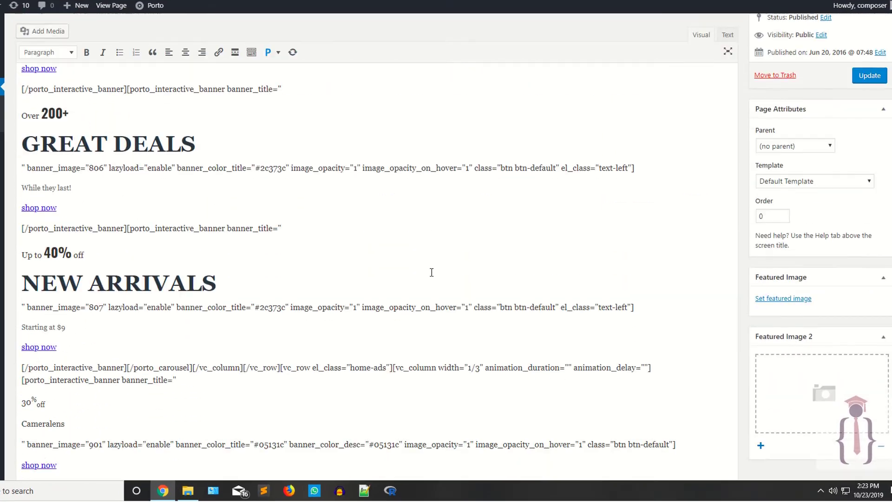
pyautogui.scroll(-4, 431, 272)
pyautogui.scroll(-5, 443, 261)
pyautogui.scroll(-4, 487, 251)
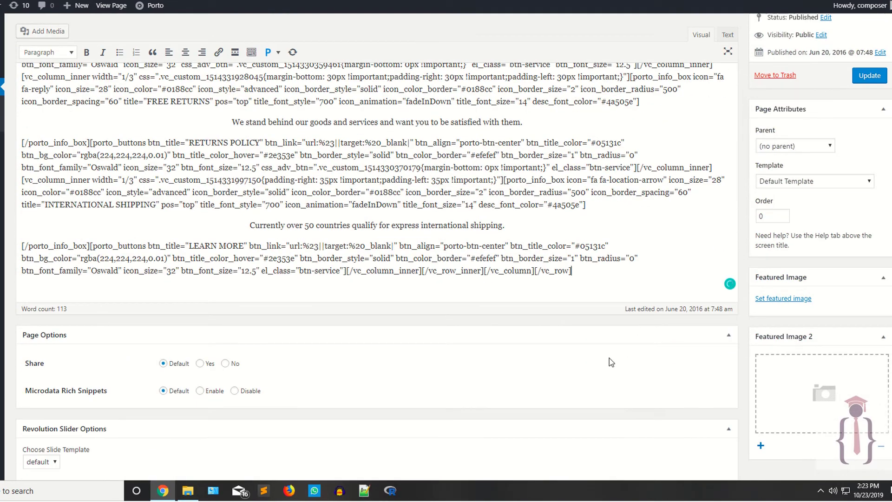
pyautogui.press('Return')
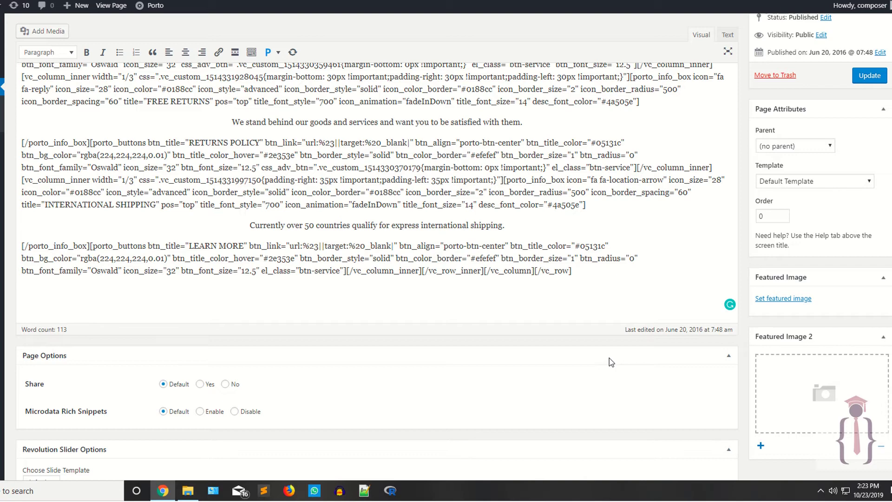
pyautogui.hotkey('ctrl', 'v')
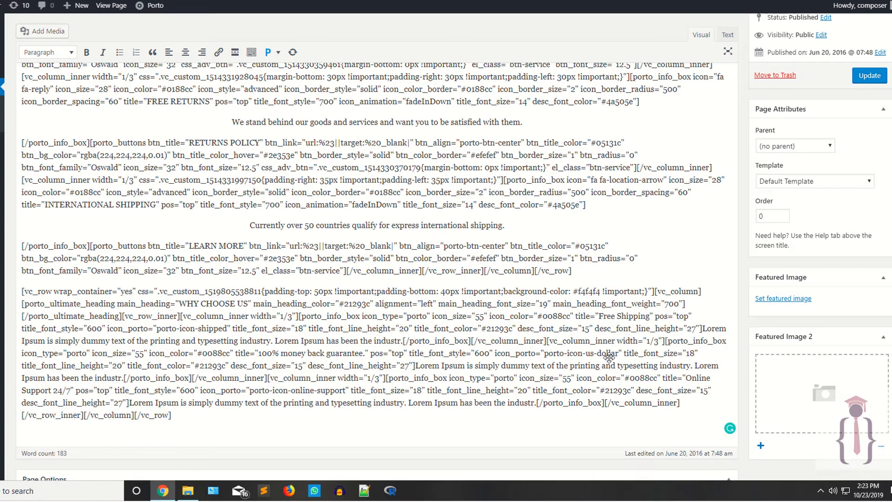
pyautogui.scroll(5, 511, 170)
pyautogui.scroll(5, 472, 169)
pyautogui.scroll(3, 472, 169)
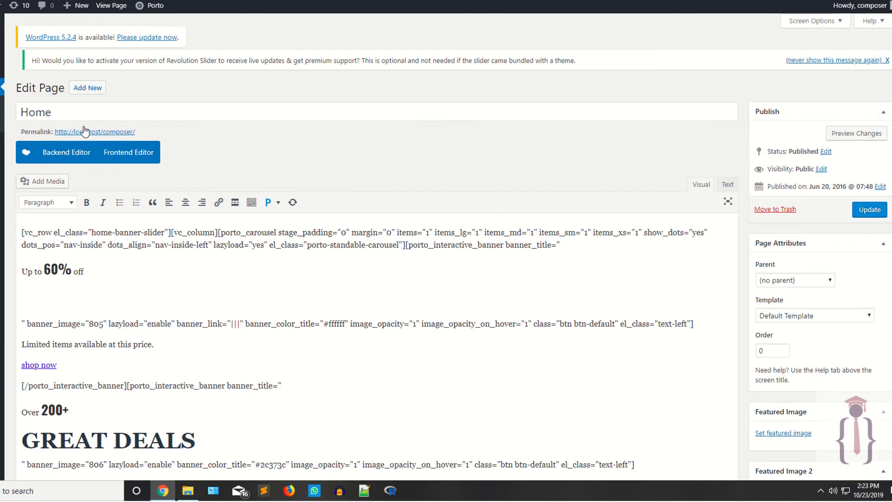
# - Preview the Home page from the Backend Editor and compare it with the About Us page
pyautogui.click(51, 158)
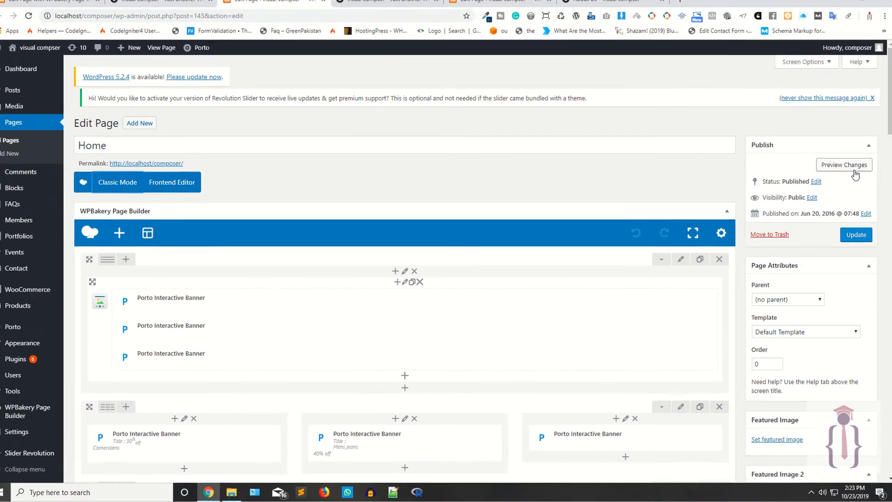
pyautogui.click(844, 166)
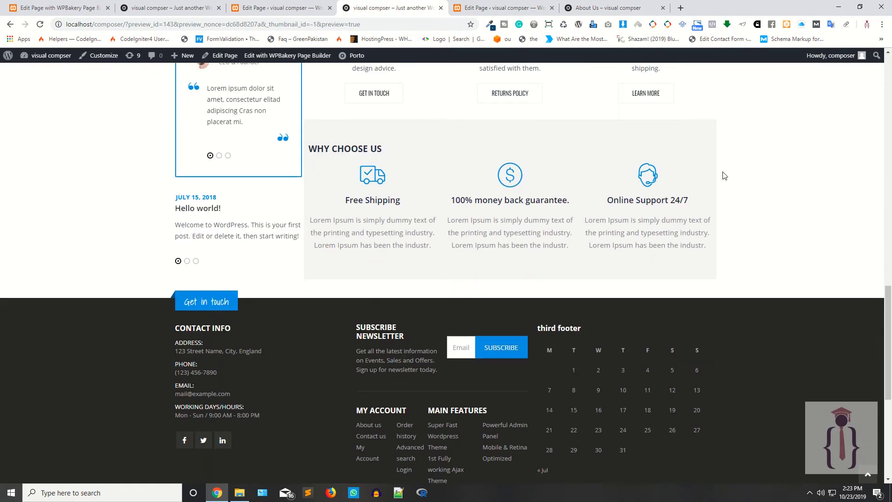
pyautogui.click(613, 8)
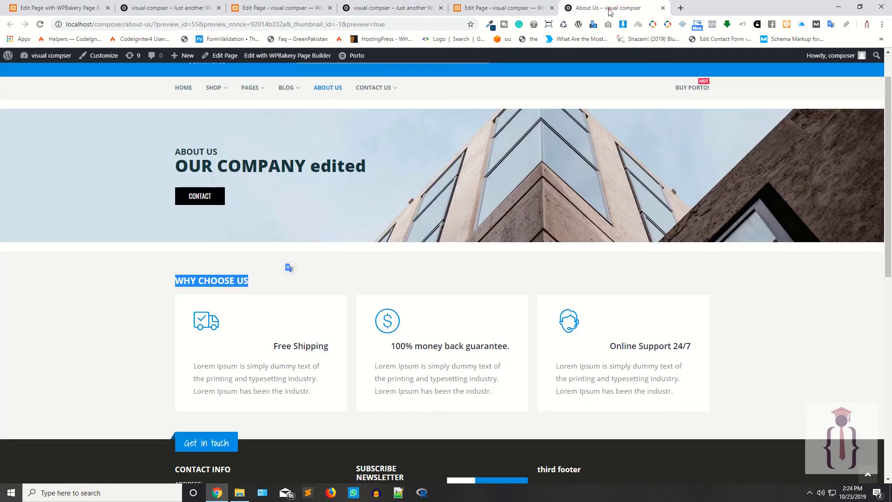
pyautogui.moveTo(621, 6); pyautogui.dragTo(516, 3)
pyautogui.click(408, 6)
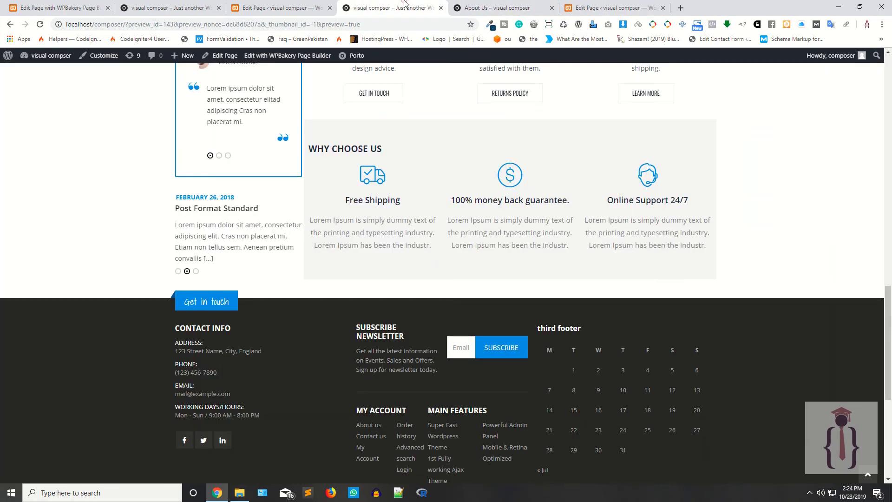
pyautogui.click(486, 10)
pyautogui.click(390, 7)
pyautogui.scroll(2, 371, 230)
# - Update the Home page so Why Choose Us shows live beneath Why Shop With Us
pyautogui.click(279, 8)
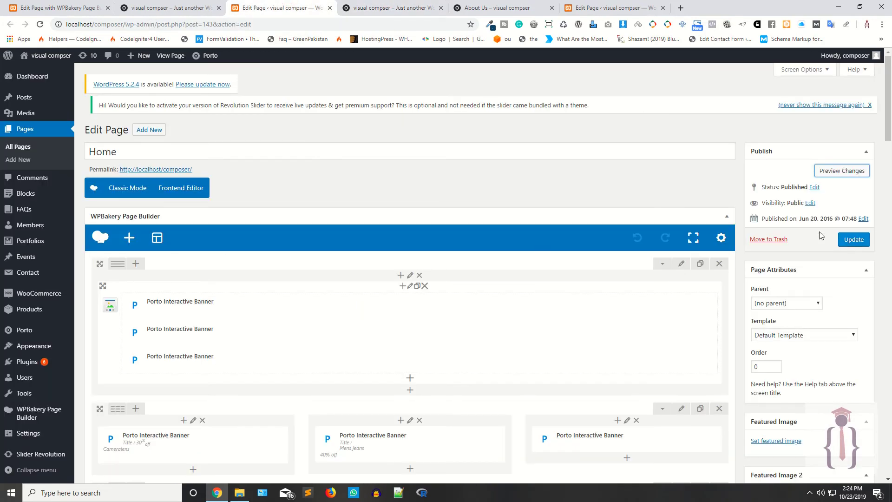
pyautogui.click(846, 240)
pyautogui.click(412, 8)
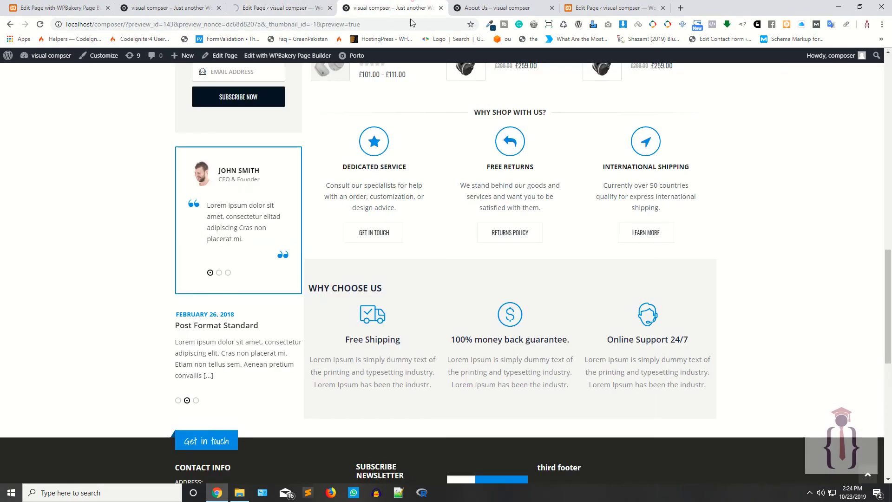
pyautogui.scroll(1, 412, 328)
pyautogui.scroll(1, 414, 334)
pyautogui.scroll(1, 417, 338)
pyautogui.scroll(-2, 417, 338)
pyautogui.scroll(5, 424, 367)
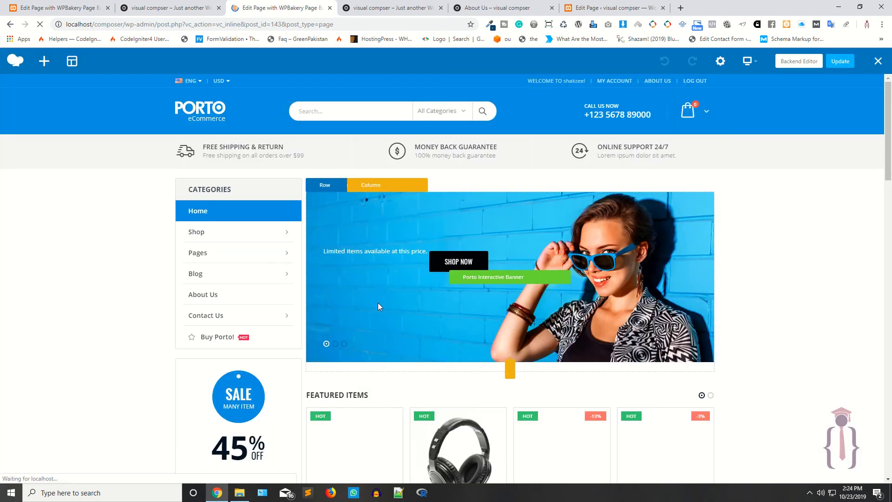
pyautogui.scroll(-10, 521, 291)
pyautogui.scroll(-4, 427, 395)
pyautogui.scroll(-2, 427, 396)
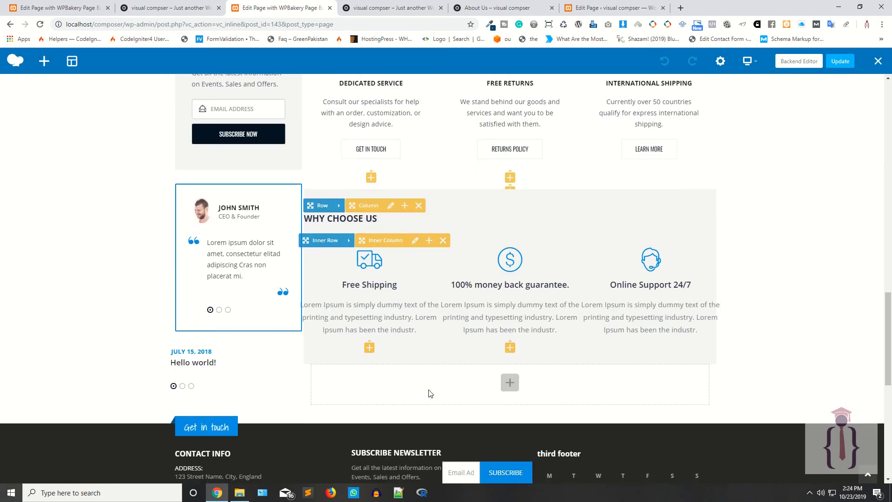
pyautogui.moveTo(321, 178); pyautogui.dragTo(322, 177)
pyautogui.scroll(3, 322, 178)
pyautogui.scroll(3, 524, 256)
# - Drag the Why Choose Us row above the NEW, HOT and SALE product lists
pyautogui.moveTo(317, 317); pyautogui.dragTo(390, 279)
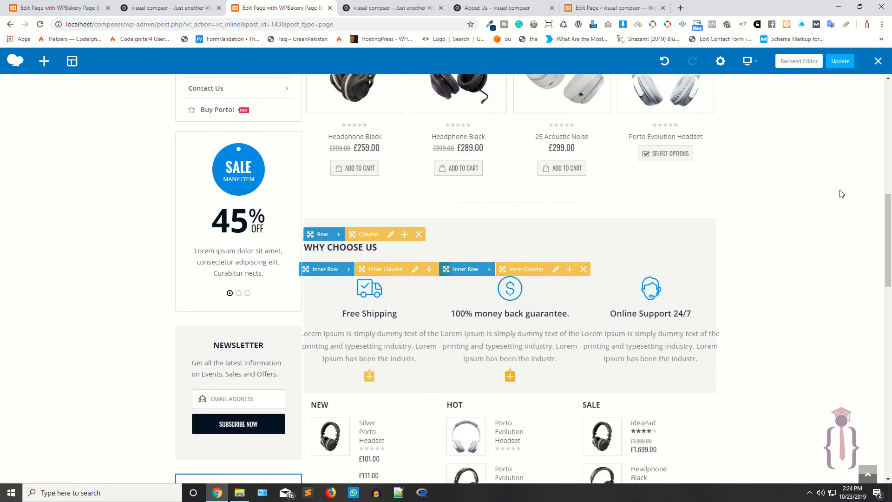
pyautogui.moveTo(509, 246)
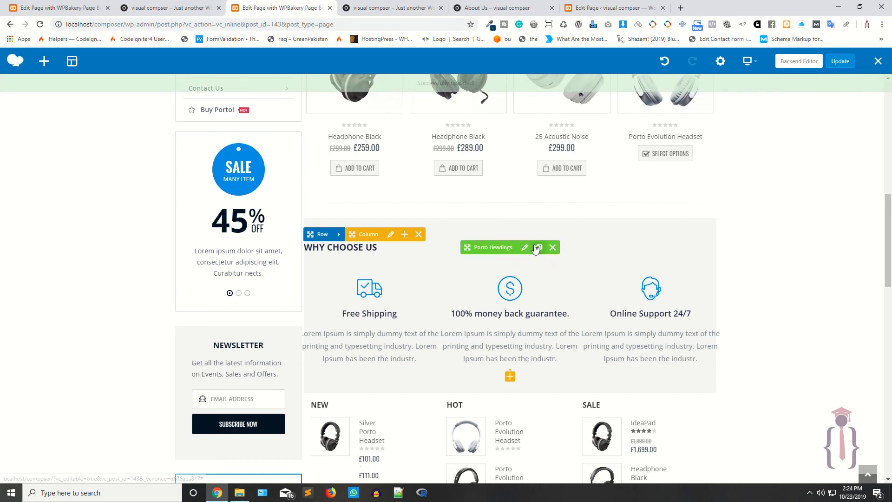
# - Cycle through the preview and editor tabs and finish on the About Us preview with Why Choose Us
pyautogui.click(418, 7)
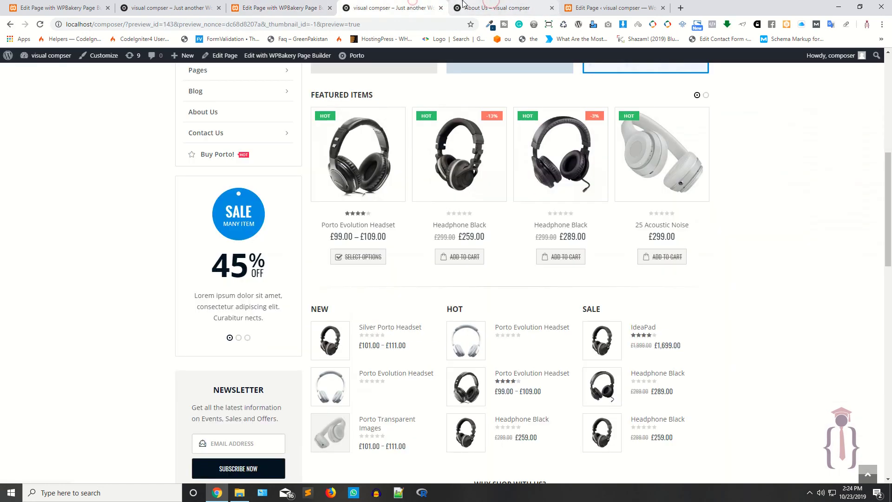
pyautogui.click(491, 7)
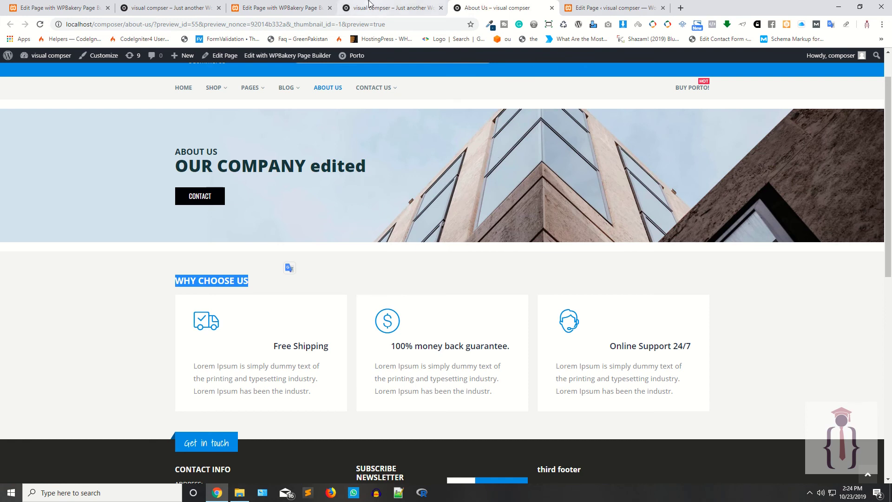
pyautogui.click(383, 8)
pyautogui.click(600, 8)
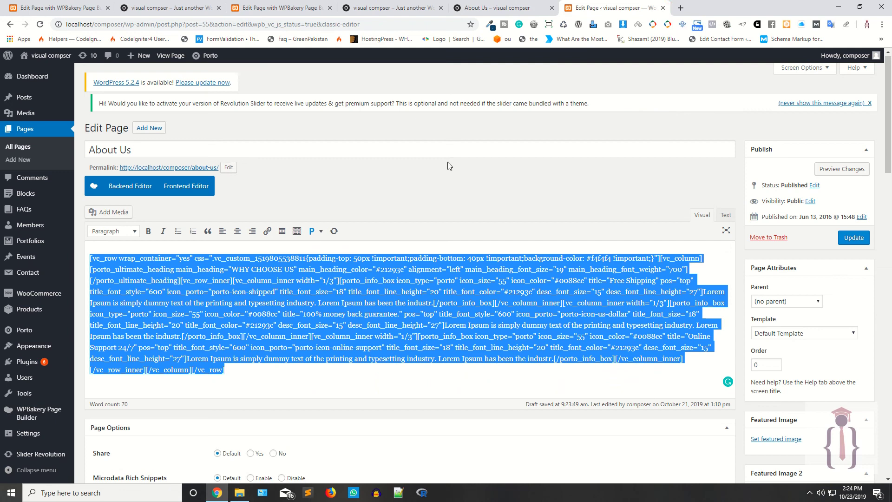
pyautogui.click(492, 6)
pyautogui.click(411, 6)
pyautogui.click(328, 5)
pyautogui.click(142, 6)
pyautogui.click(279, 7)
pyautogui.click(390, 7)
pyautogui.click(498, 8)
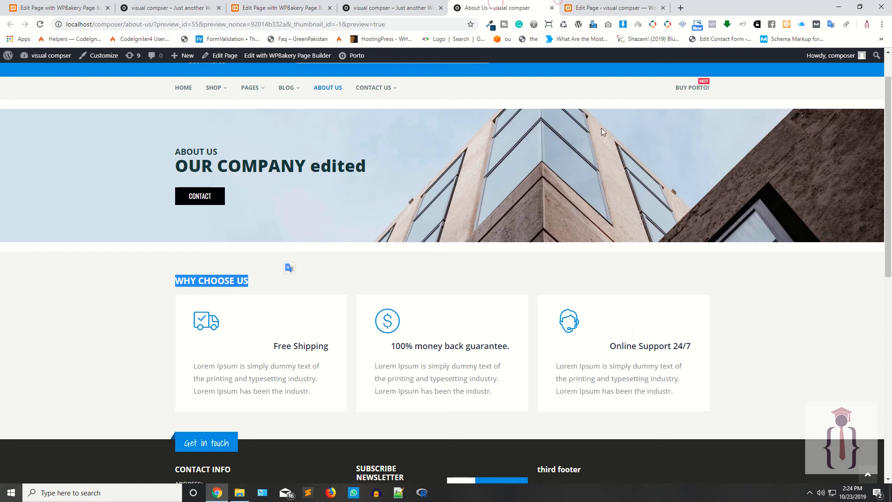